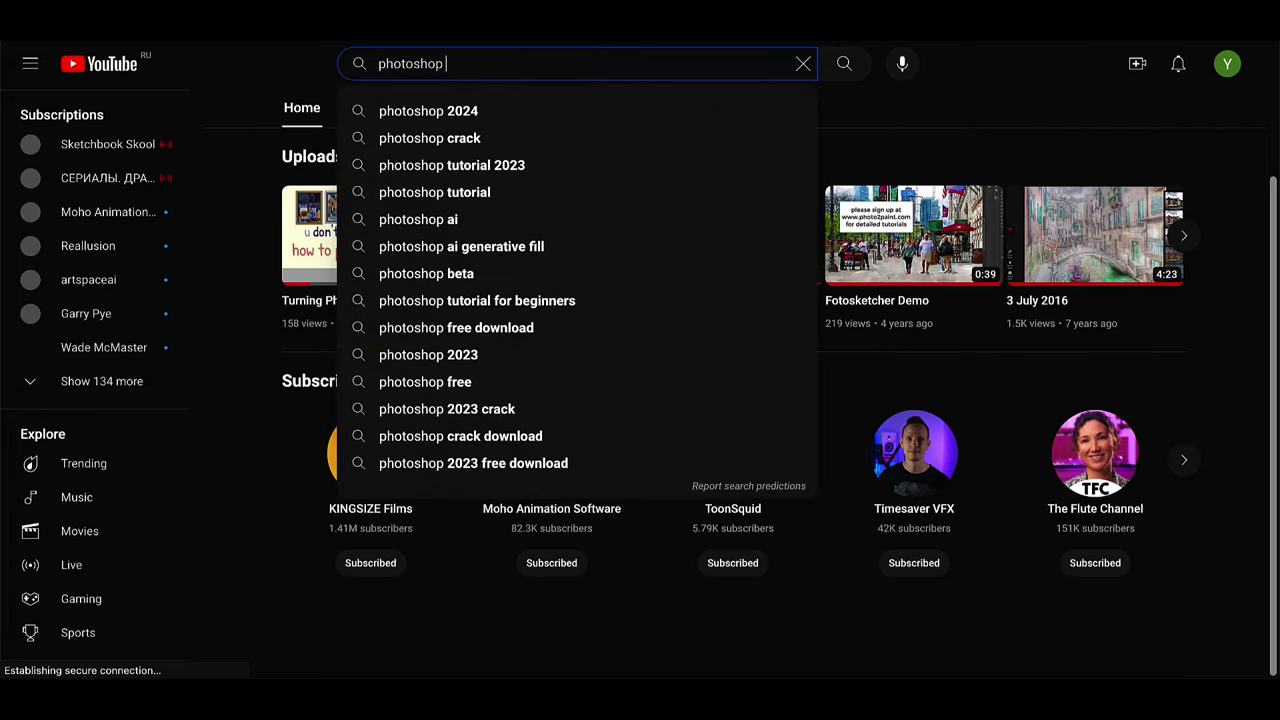
Search YouTube for 'photoshop beta generative fill painting' and scroll through the tutorial results.
text(generative fi)
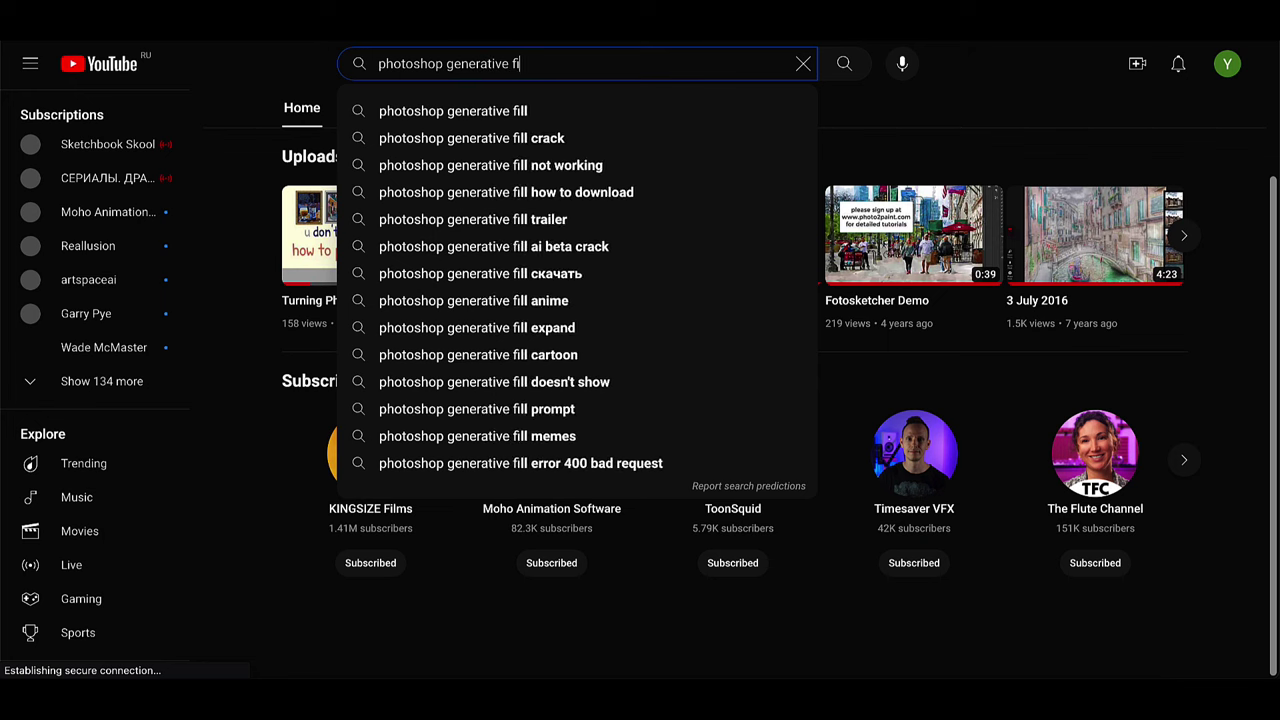
text(ll pa)
click(445, 190)
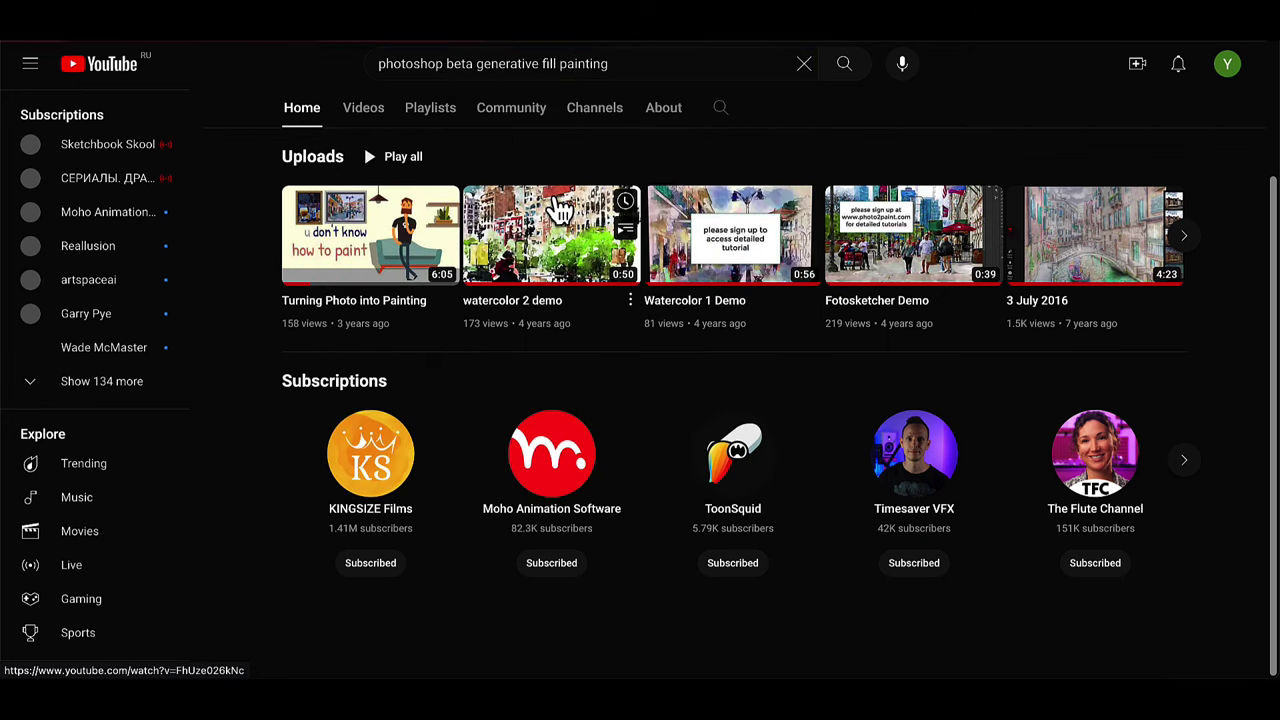
scroll(495, 215, down, 8)
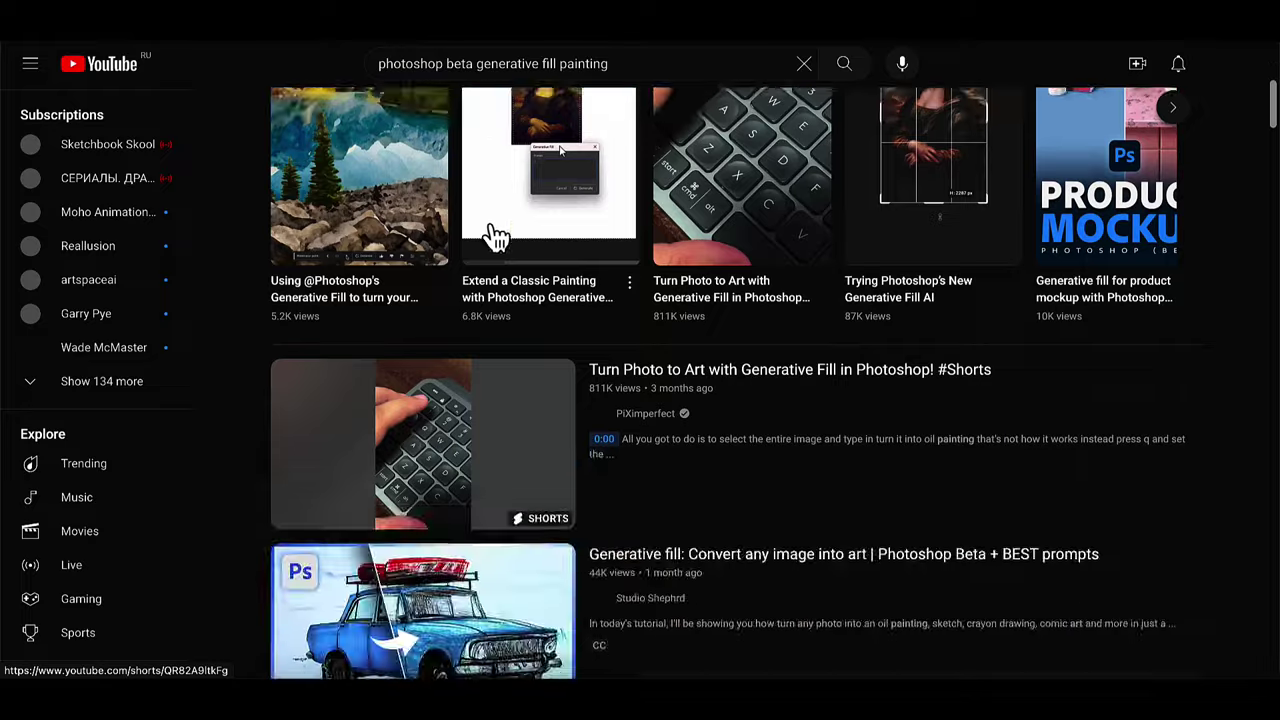
scroll(528, 240, up, 1)
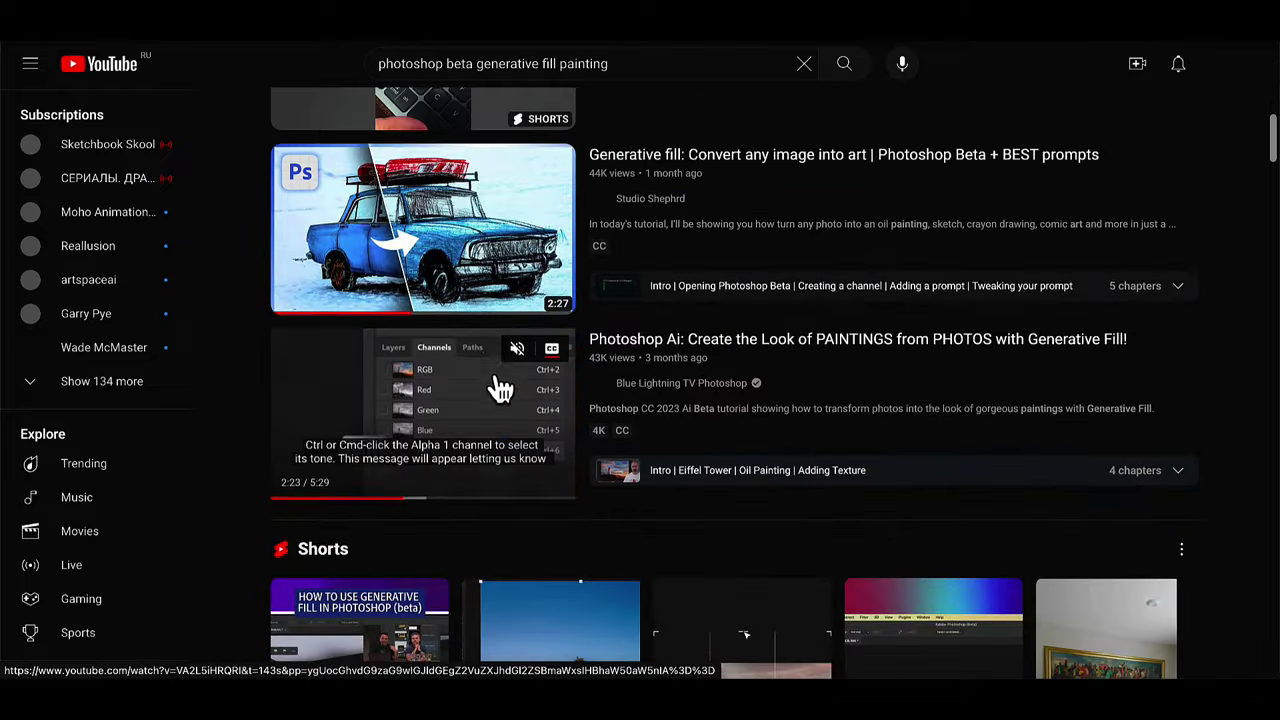
scroll(500, 380, down, 7)
scroll(495, 300, down, 2)
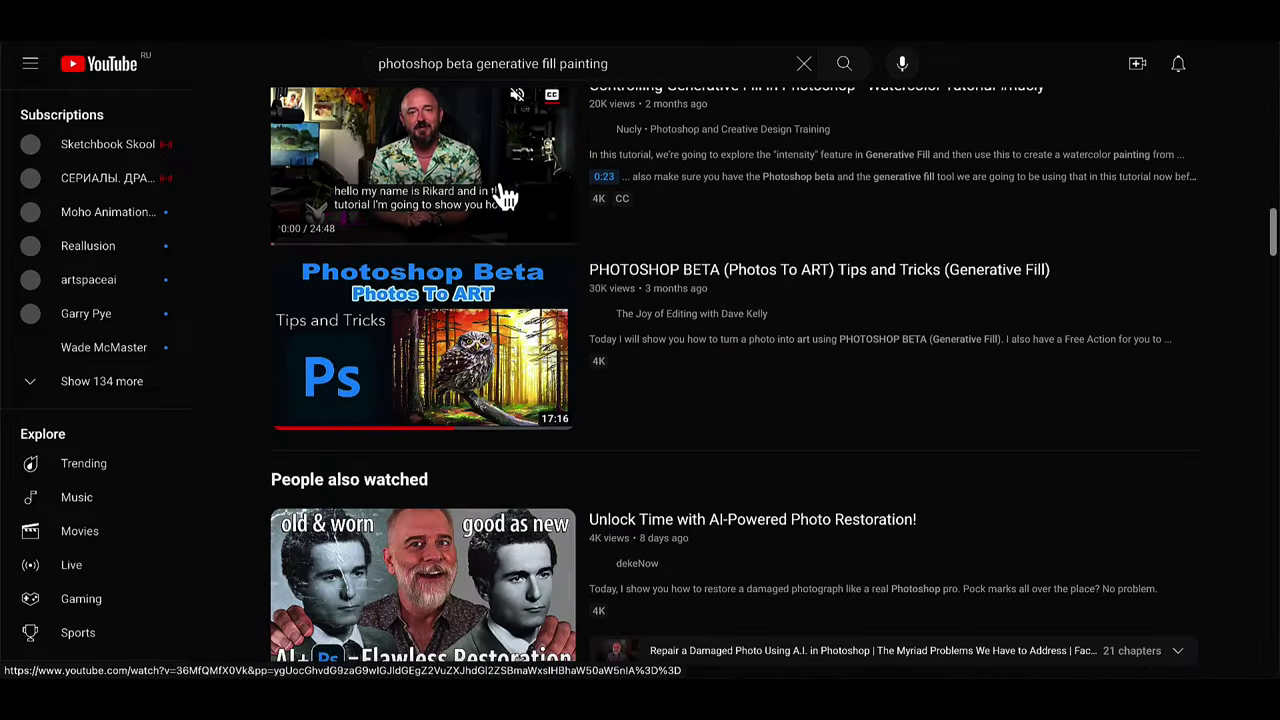
scroll(500, 200, down, 9)
scroll(495, 206, down, 6)
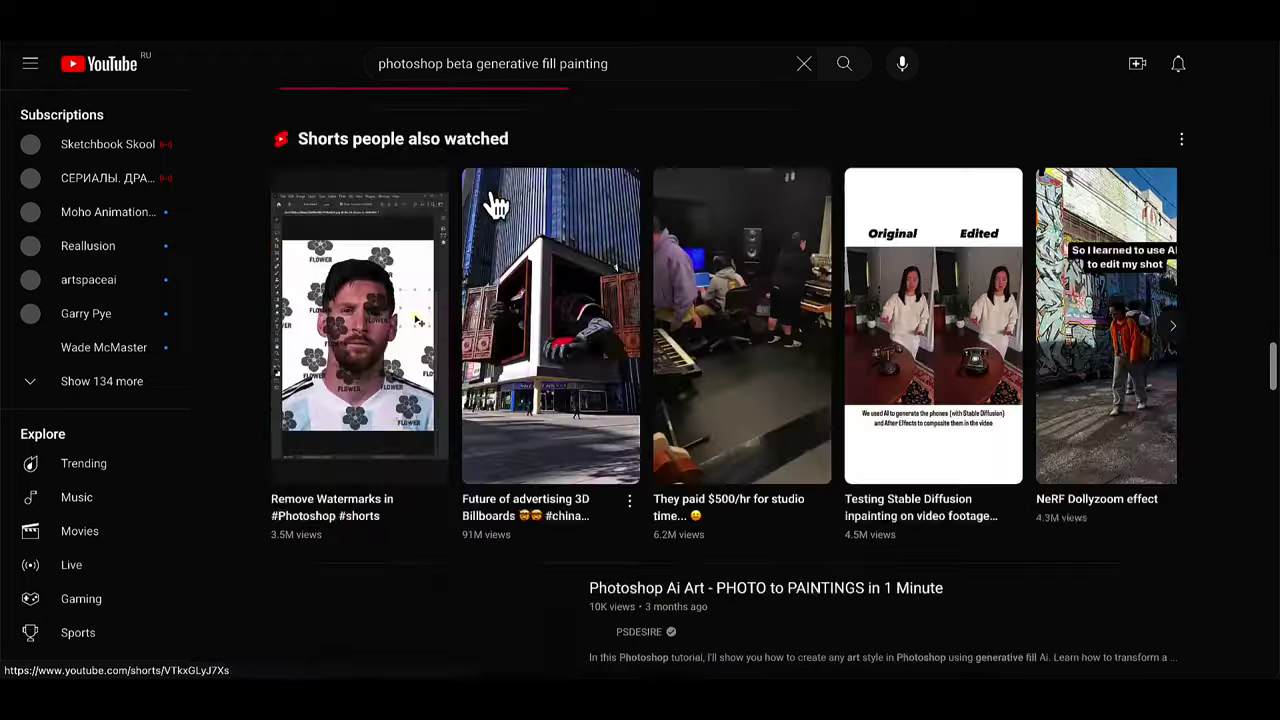
scroll(491, 206, up, 5)
scroll(536, 460, down, 20)
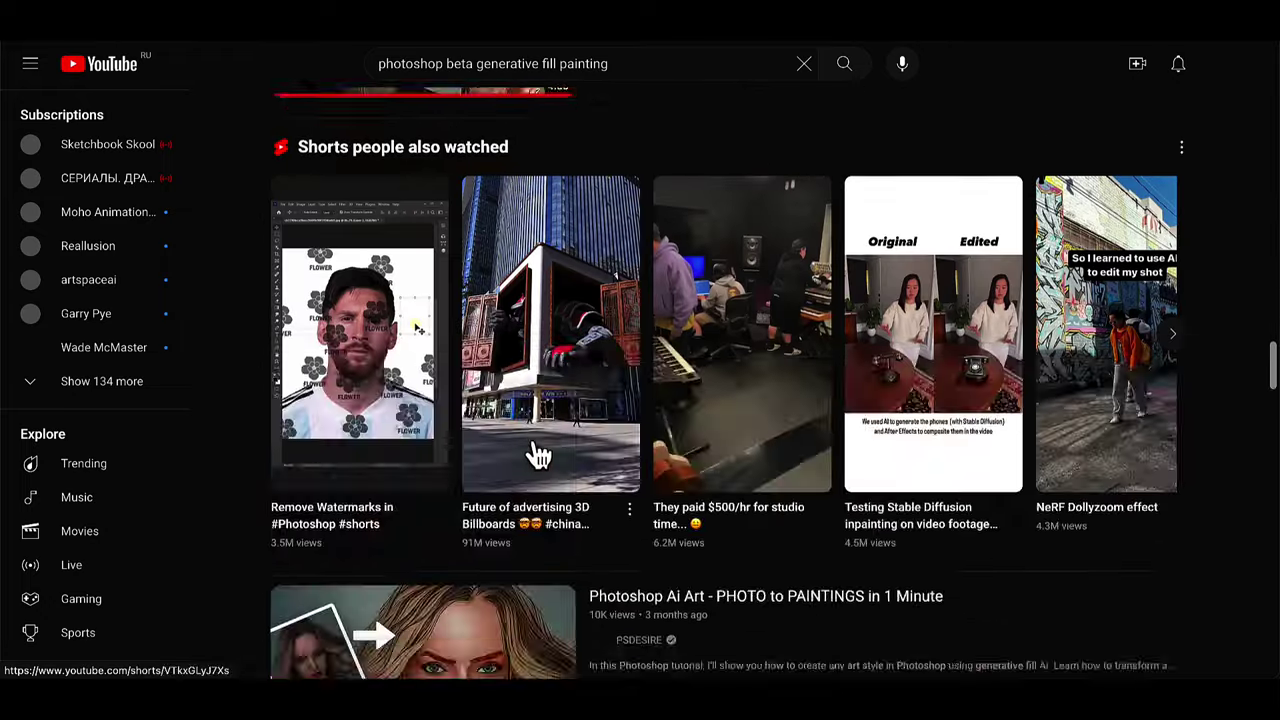
scroll(537, 444, down, 1)
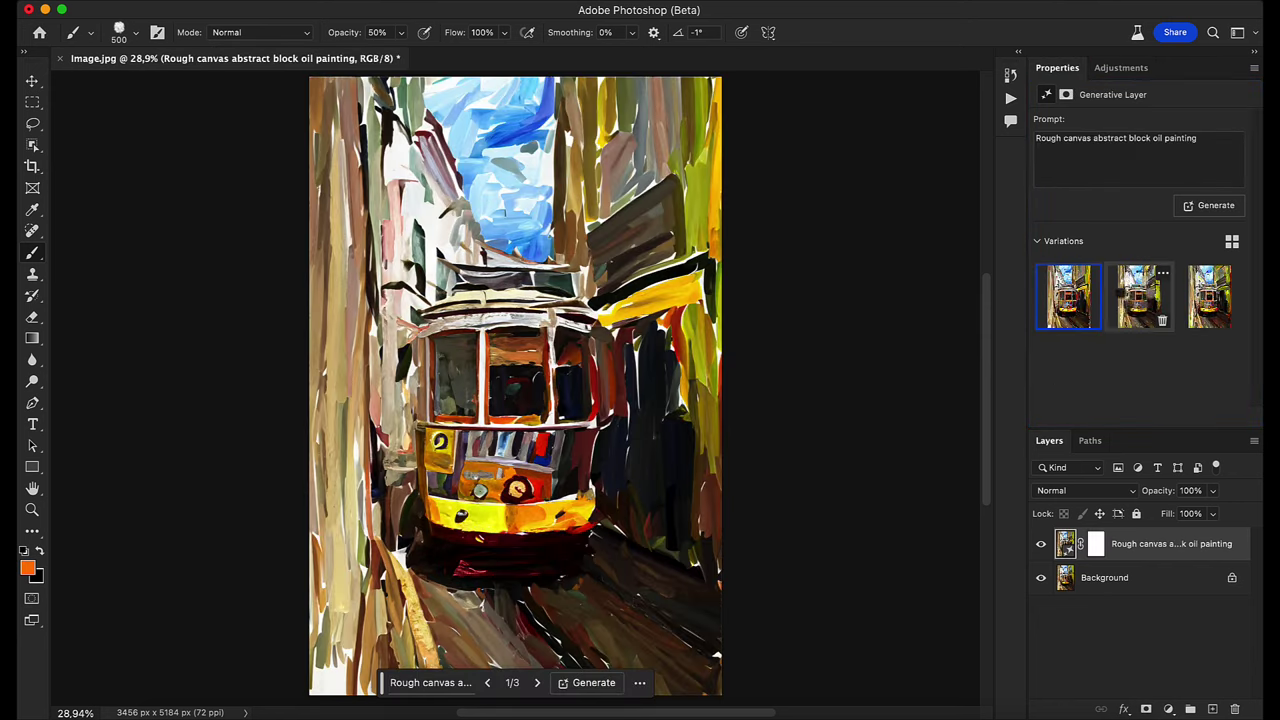
Compare the oil painting variations, then settle on the second watercolor variation.
click(1140, 298)
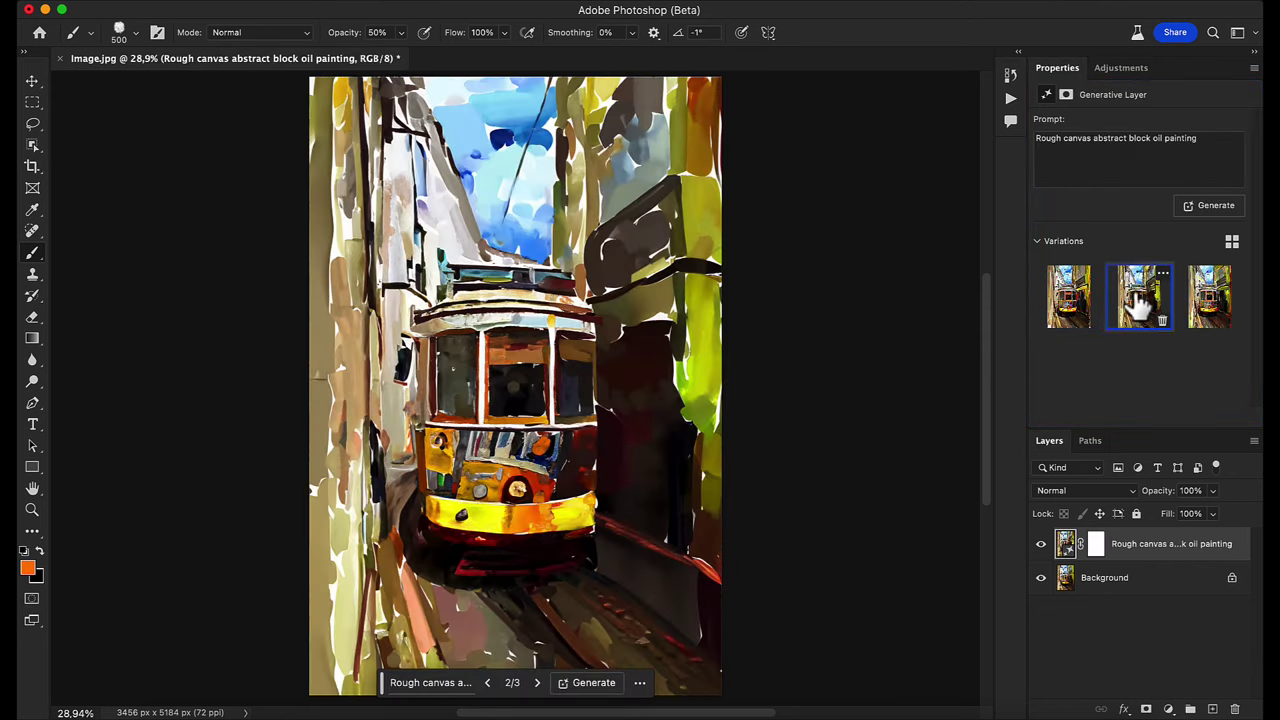
click(1208, 298)
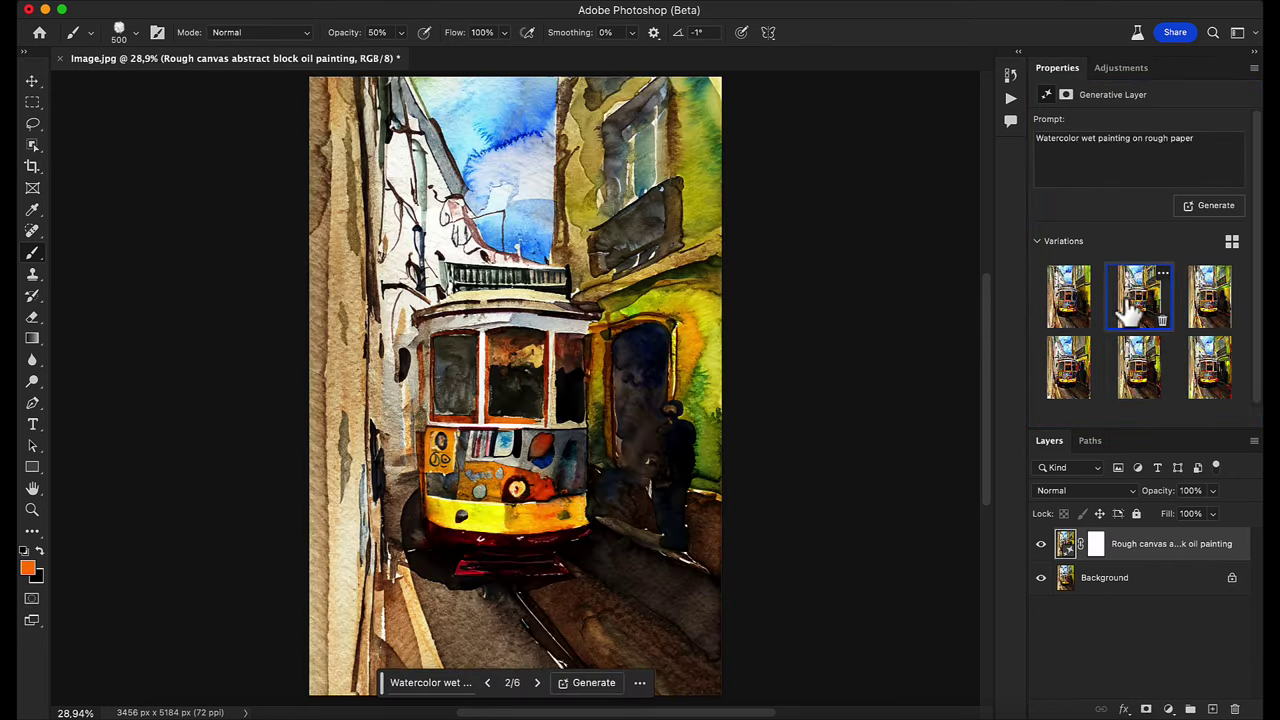
click(1198, 305)
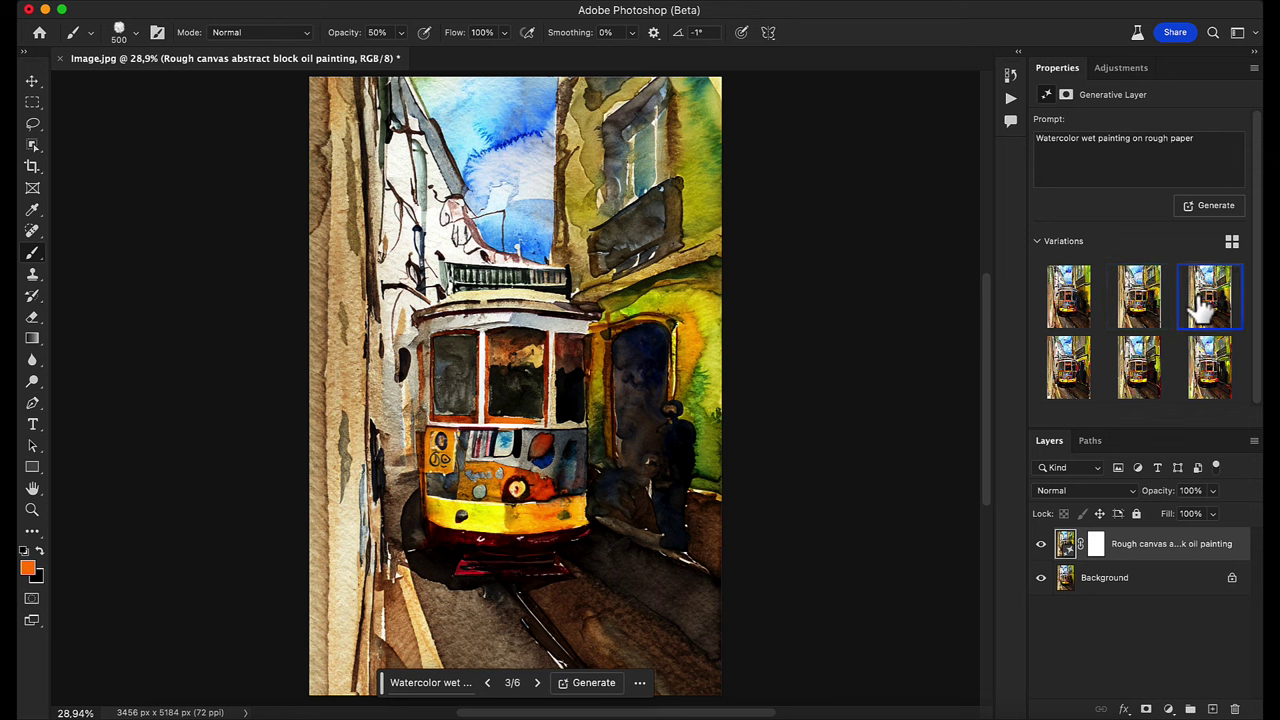
click(1148, 308)
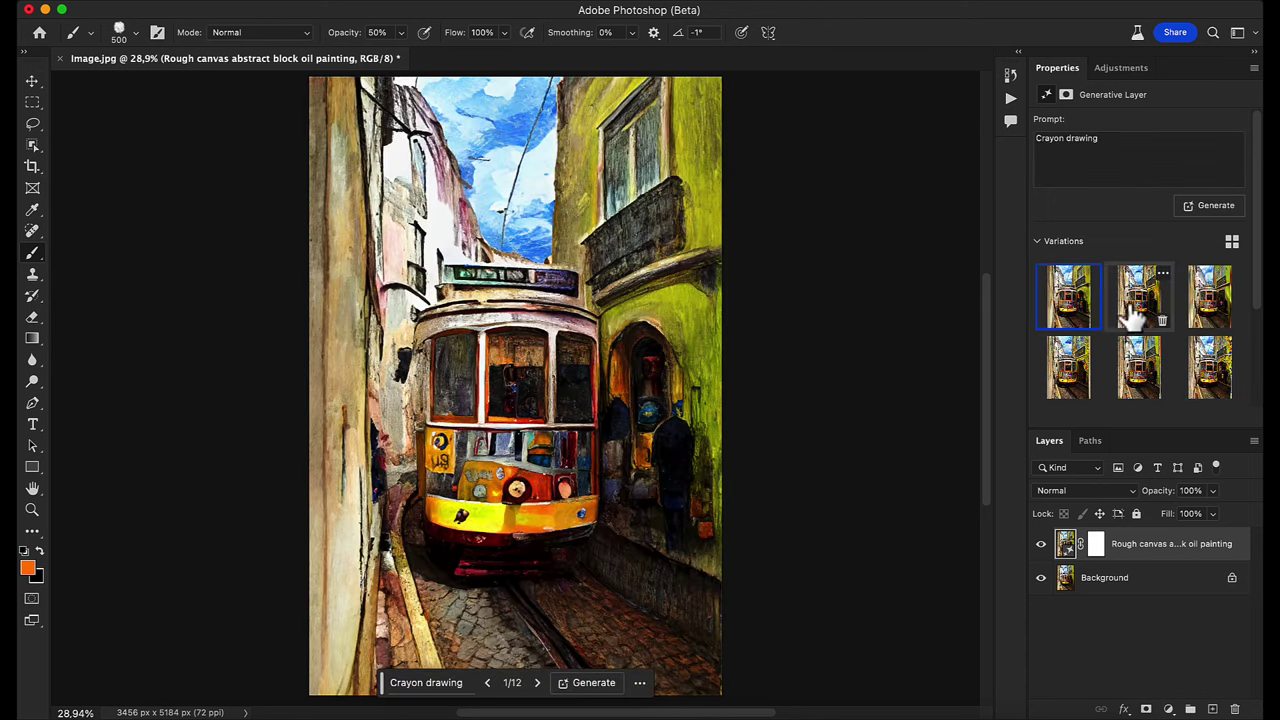
Compare the 'Crayon drawing' variations and keep variation 2.
click(1140, 314)
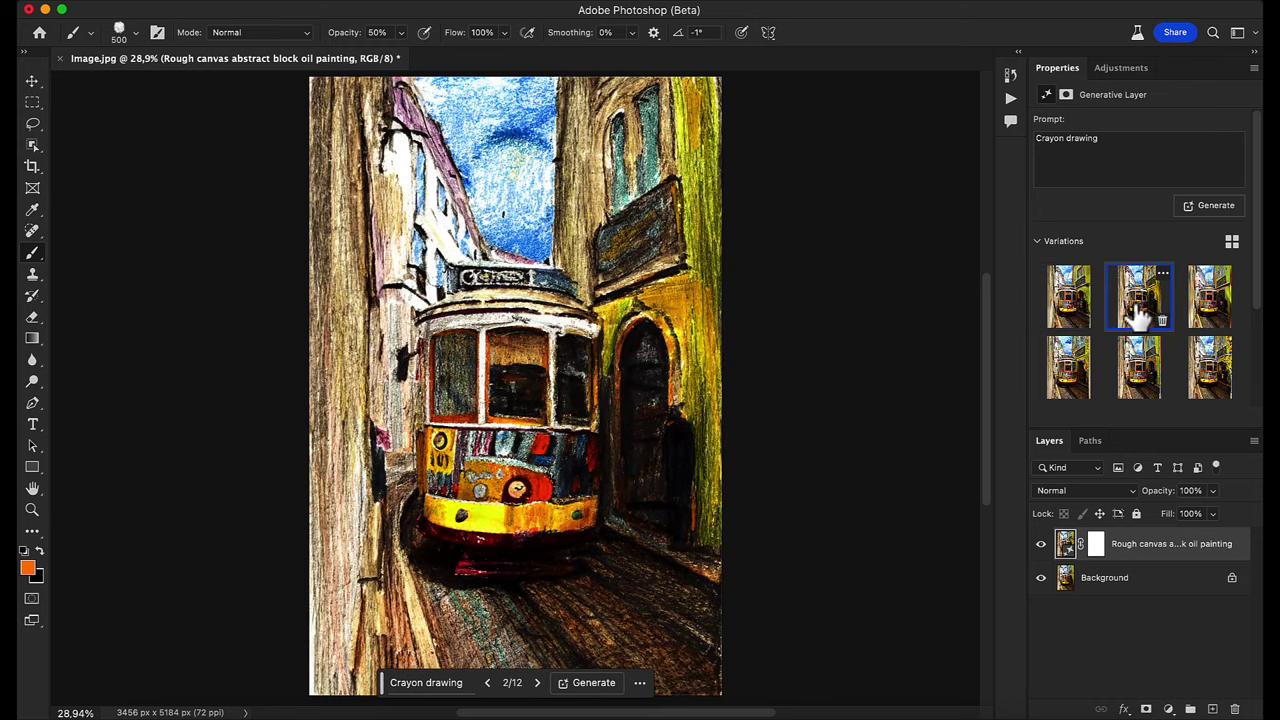
click(1186, 314)
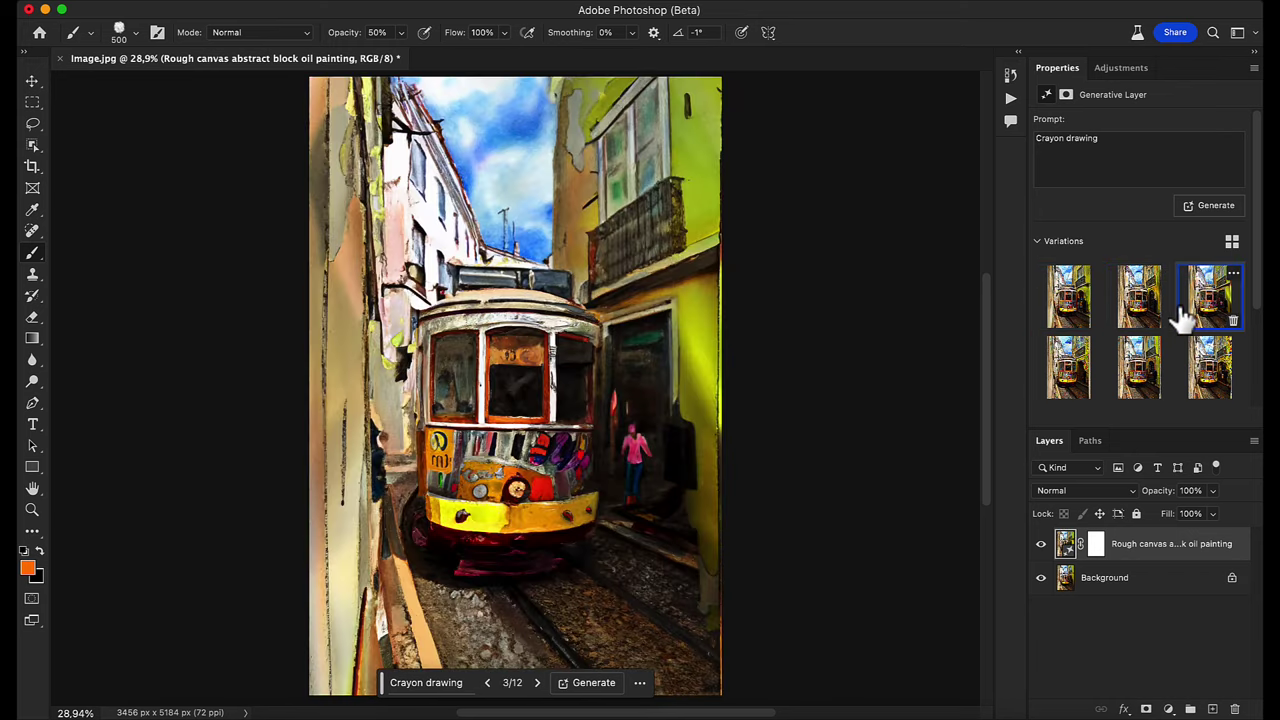
click(1155, 318)
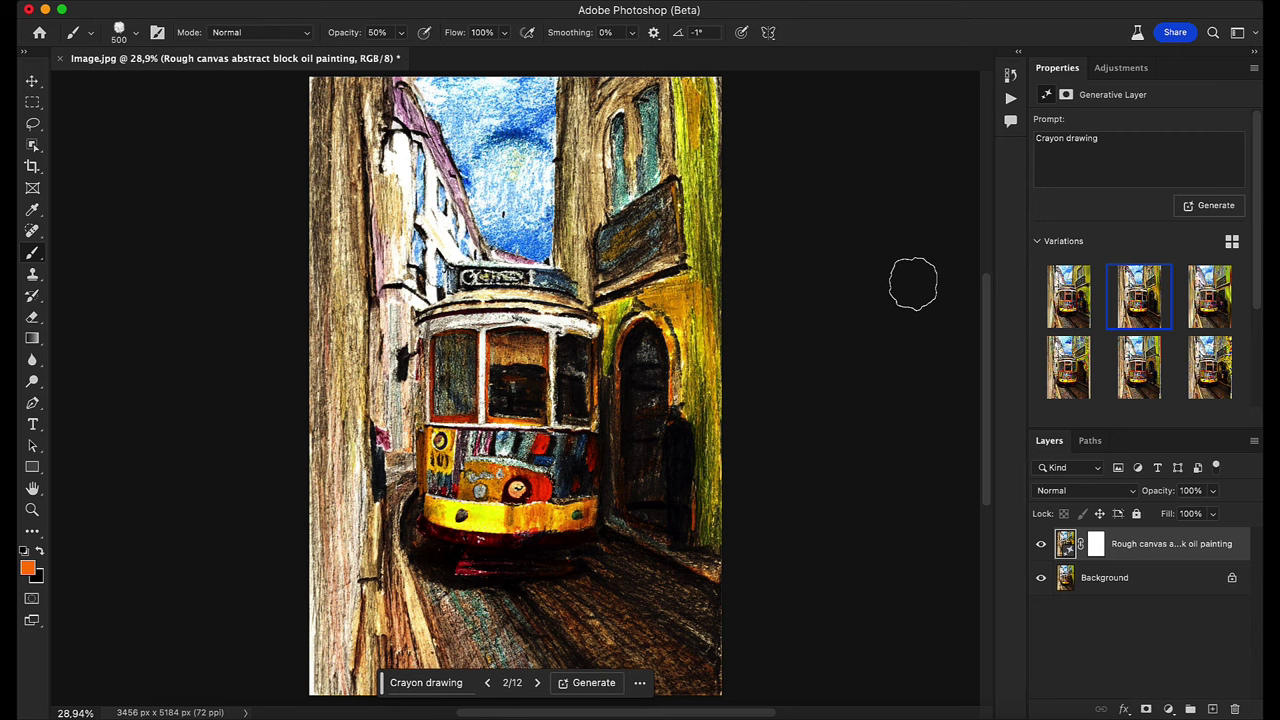
click(1041, 545)
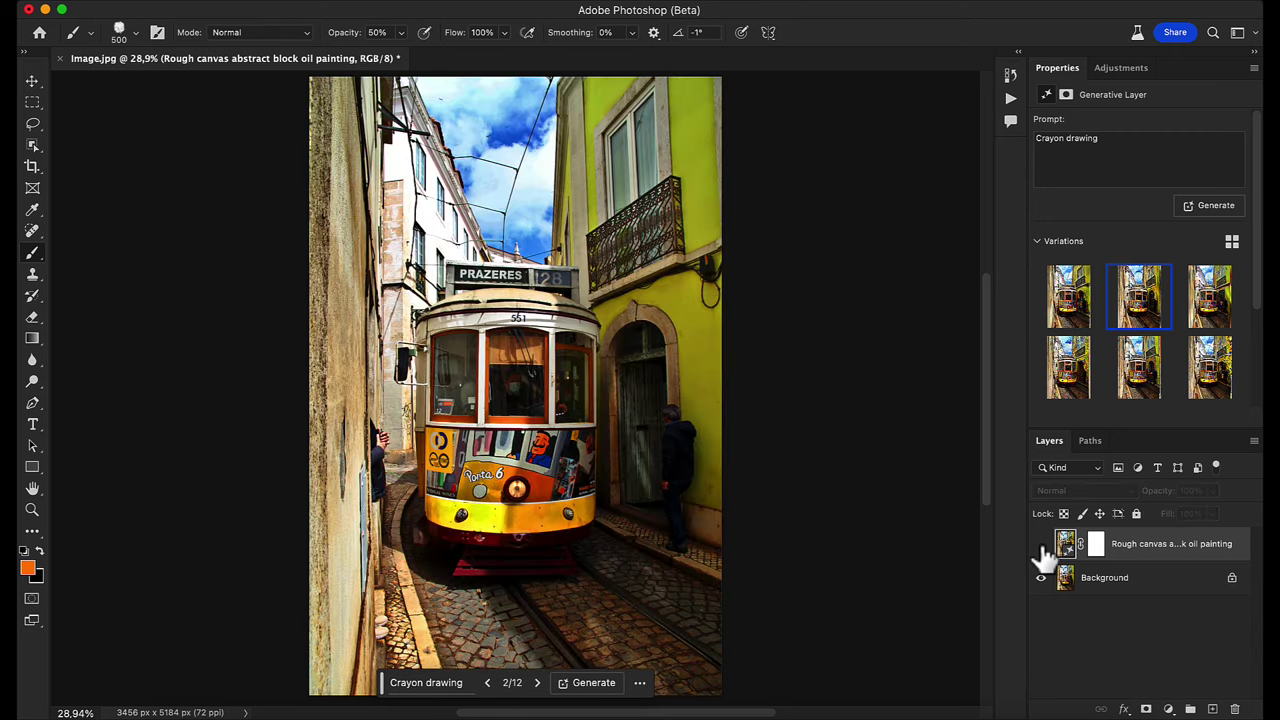
click(1041, 545)
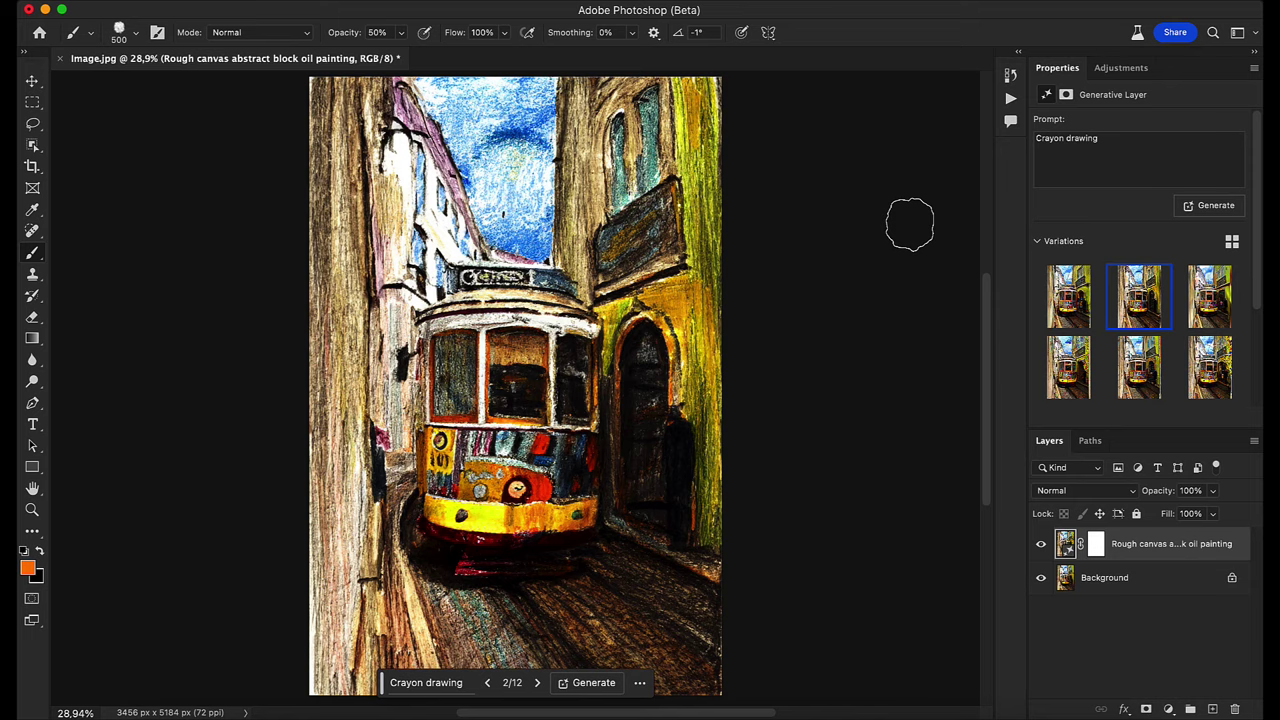
key(super+equal)
key(super+equal)
key(super+equal)
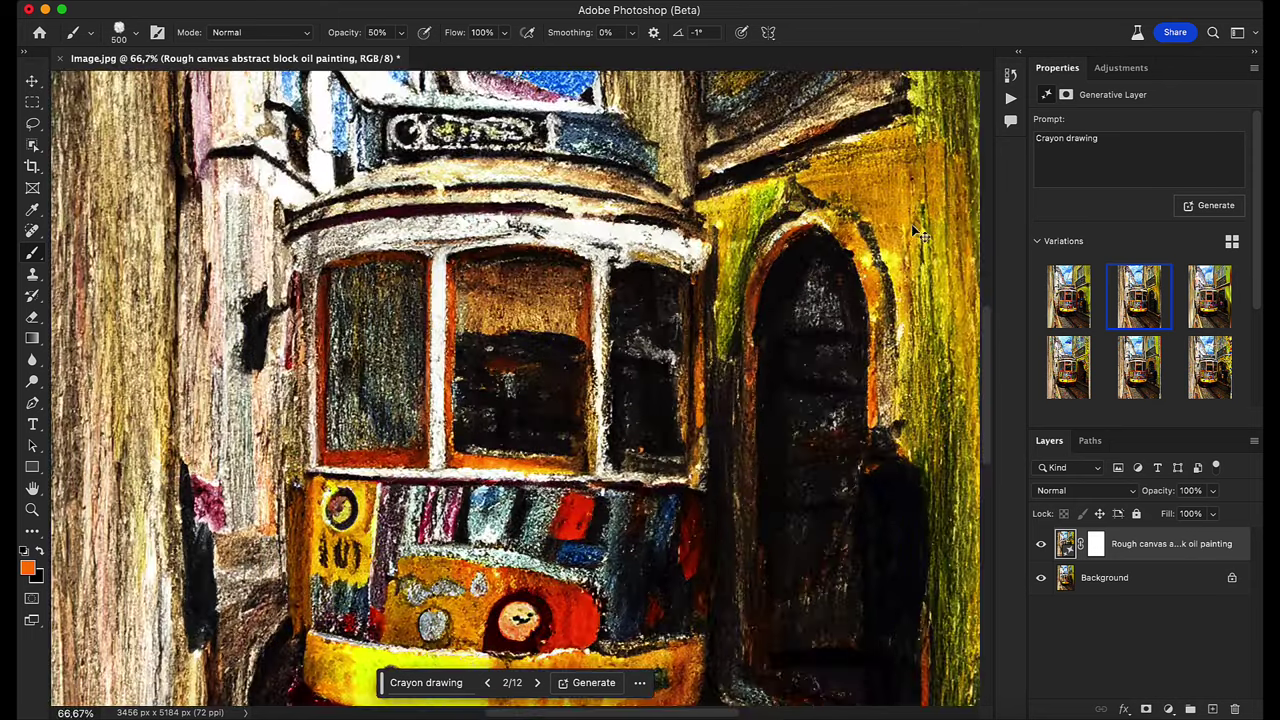
key(super+minus)
key(super+minus)
key(super+minus)
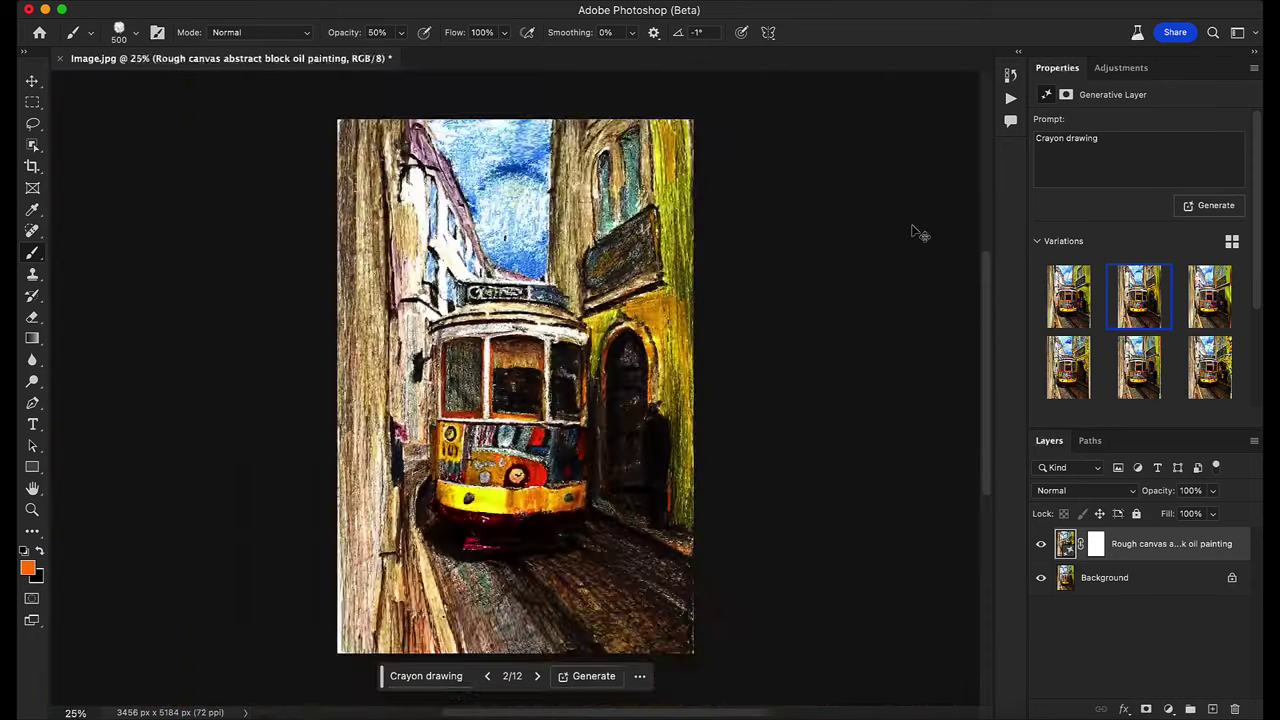
key(super+equal)
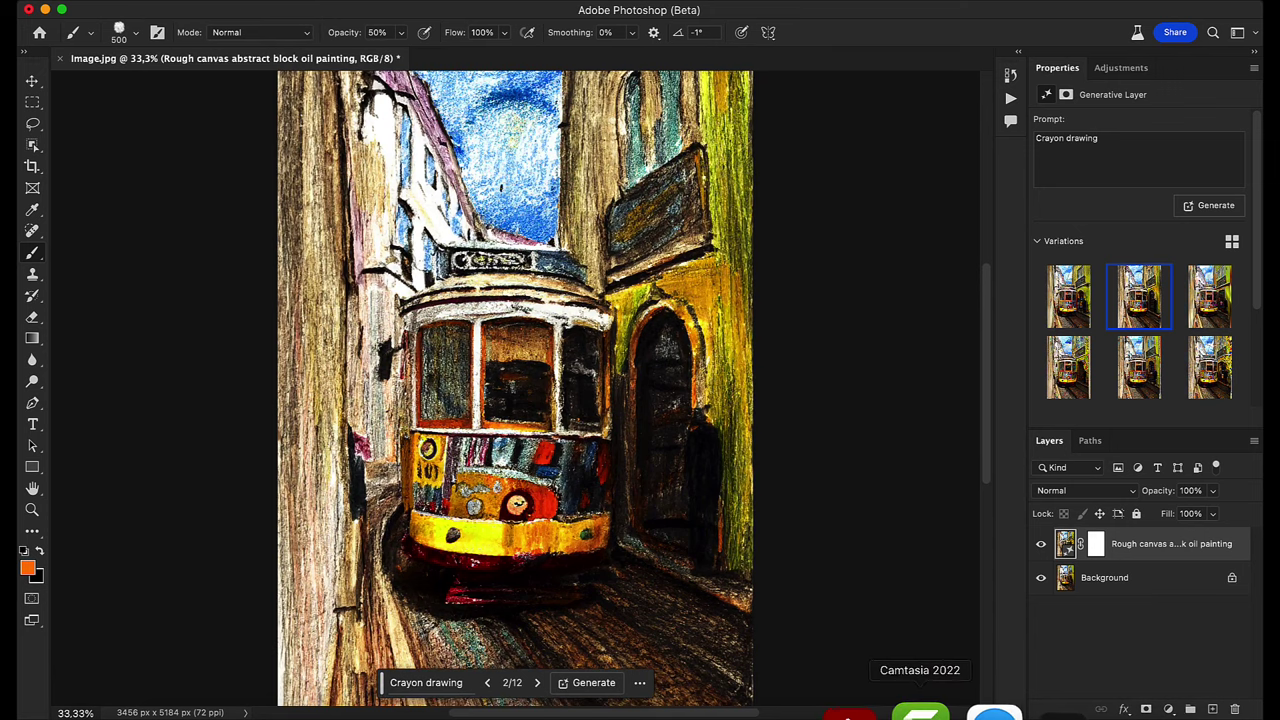
Switch to Creative Cloud and browse its Home page of suggested apps and Adobe Express projects.
click(926, 712)
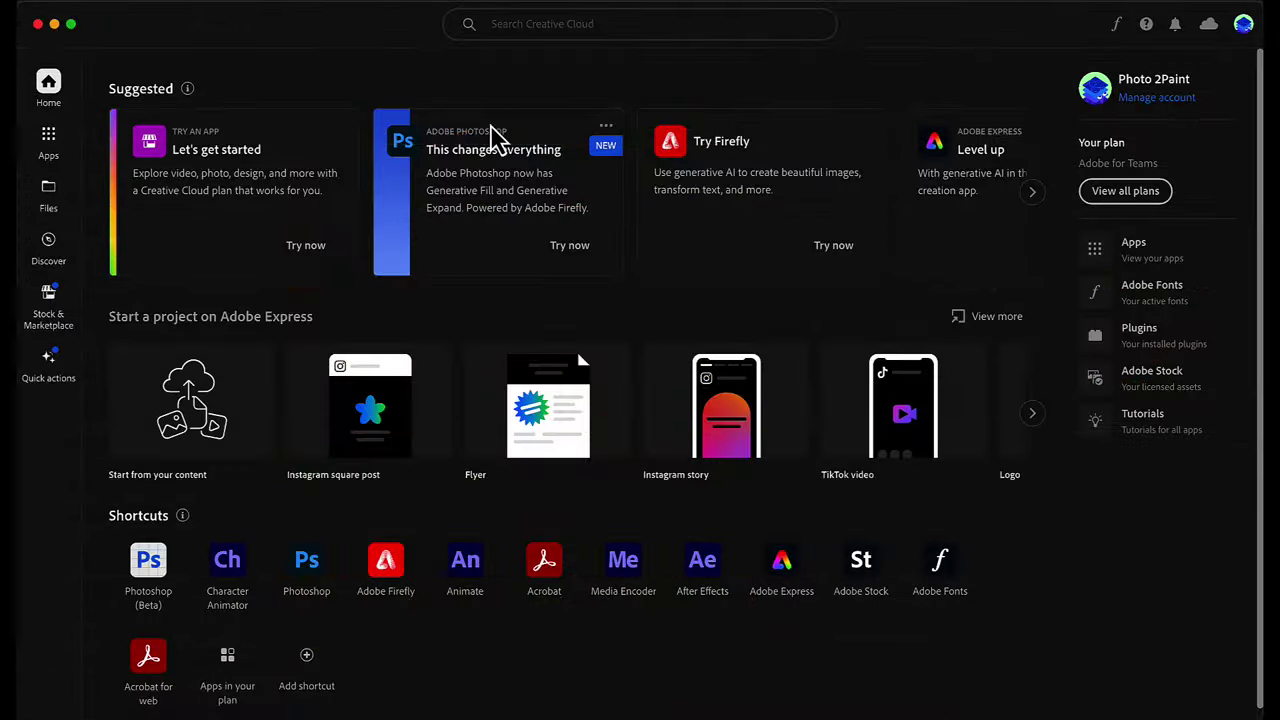
mouse_move(672, 416)
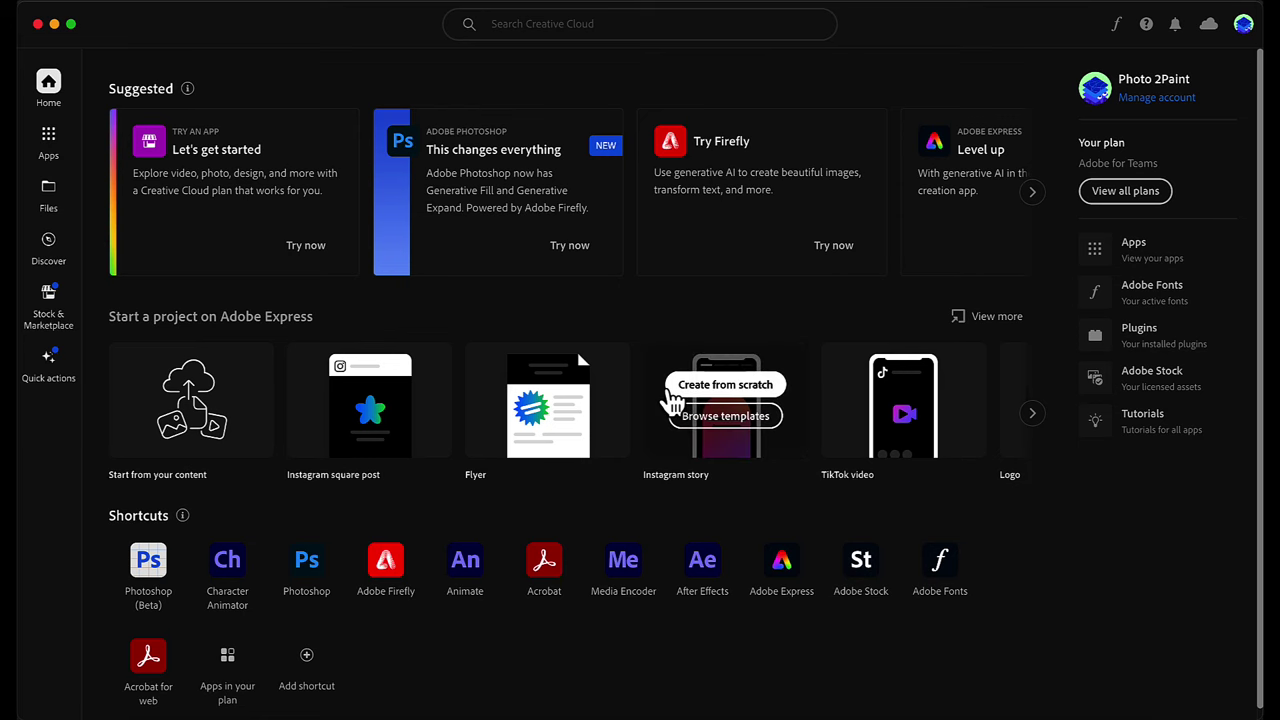
scroll(670, 410, down, 1)
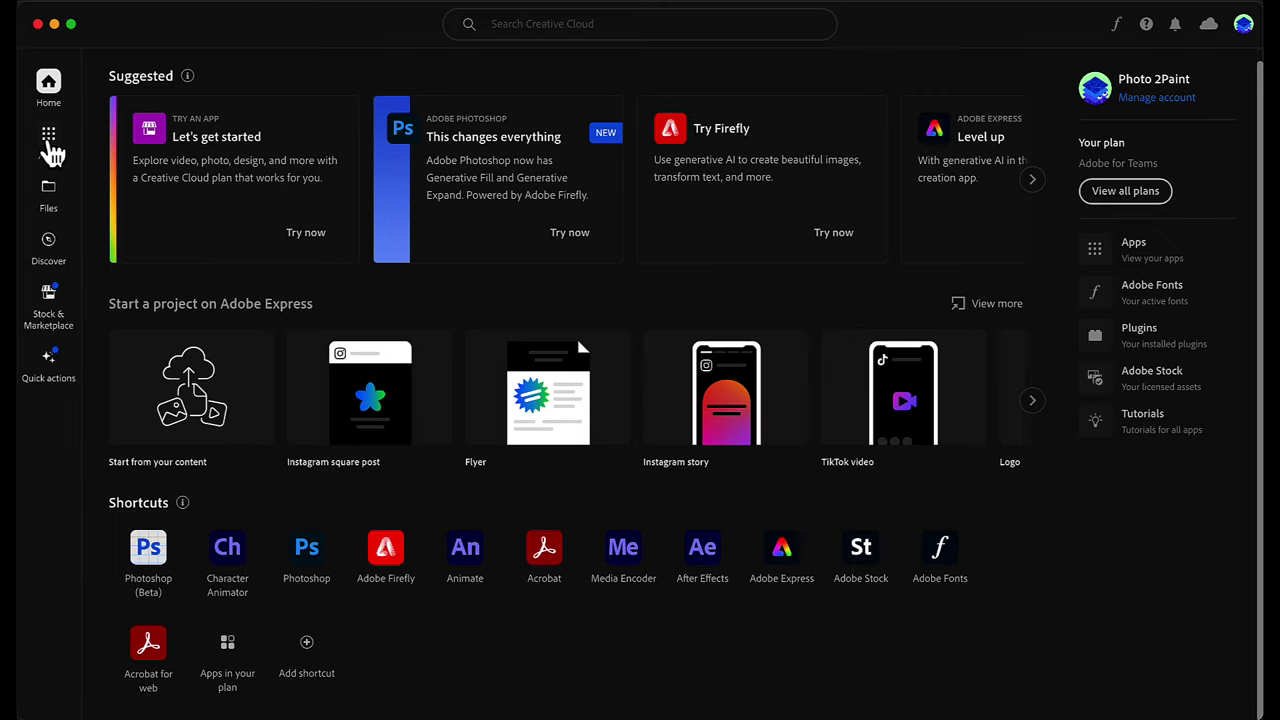
Browse the Beta apps listed under Apps in Creative Cloud.
click(50, 145)
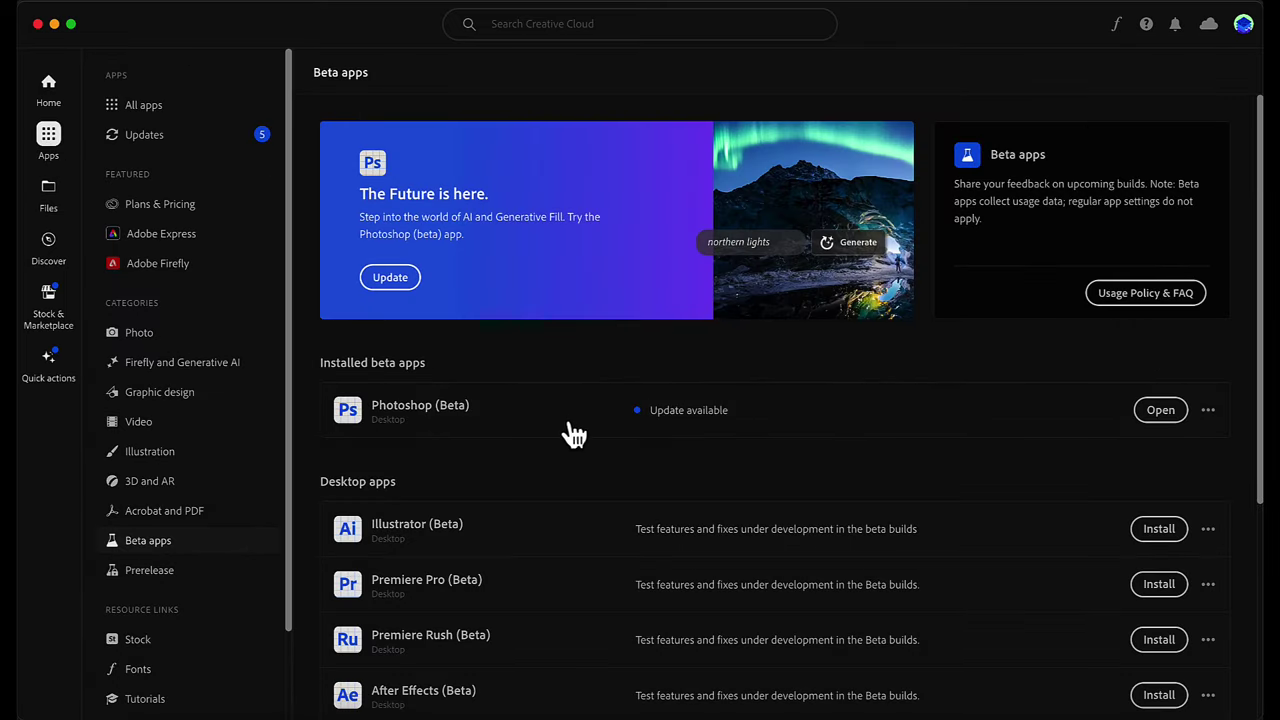
scroll(526, 474, down, 5)
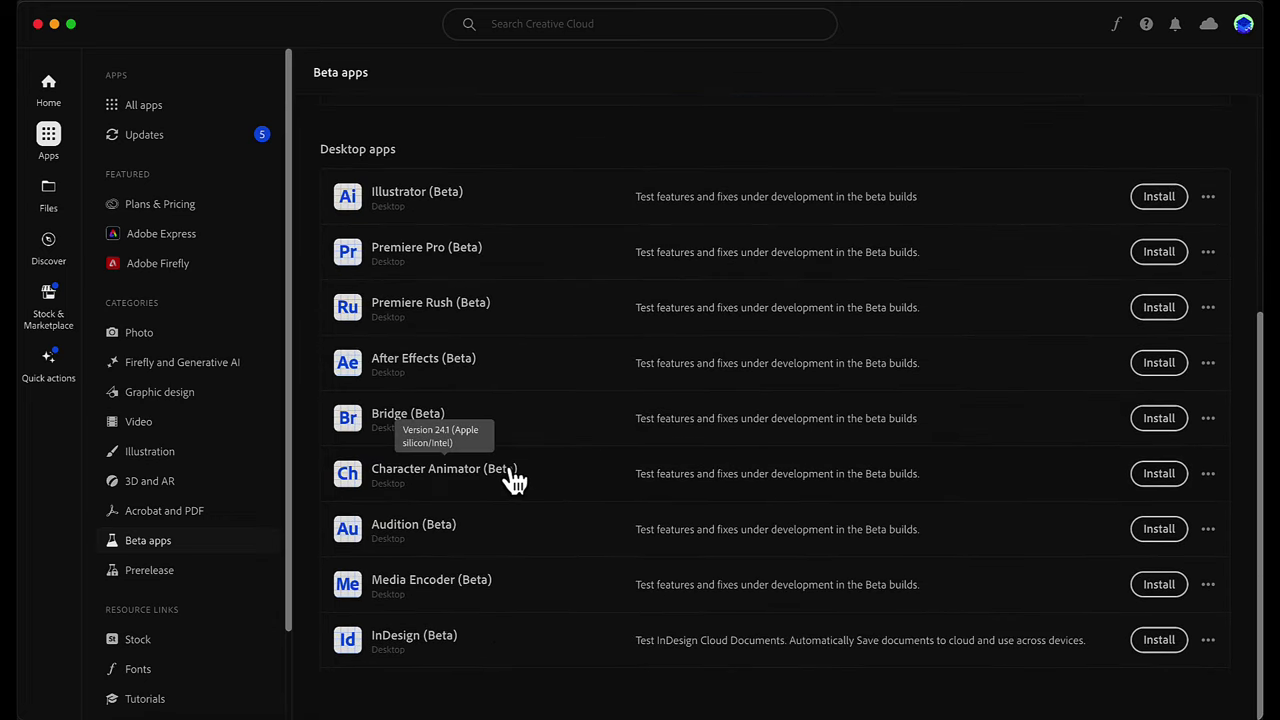
scroll(345, 370, up, 5)
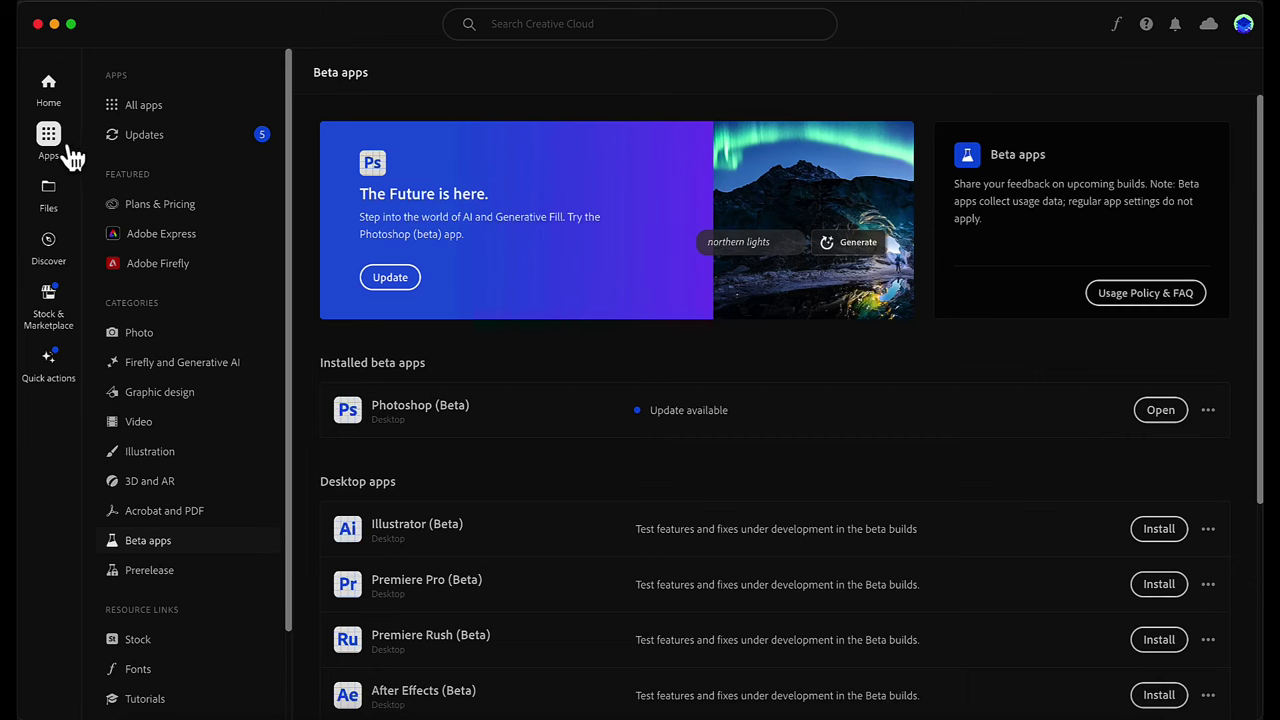
View the Graphic design apps category, then open Adobe's All Products catalog online.
click(165, 400)
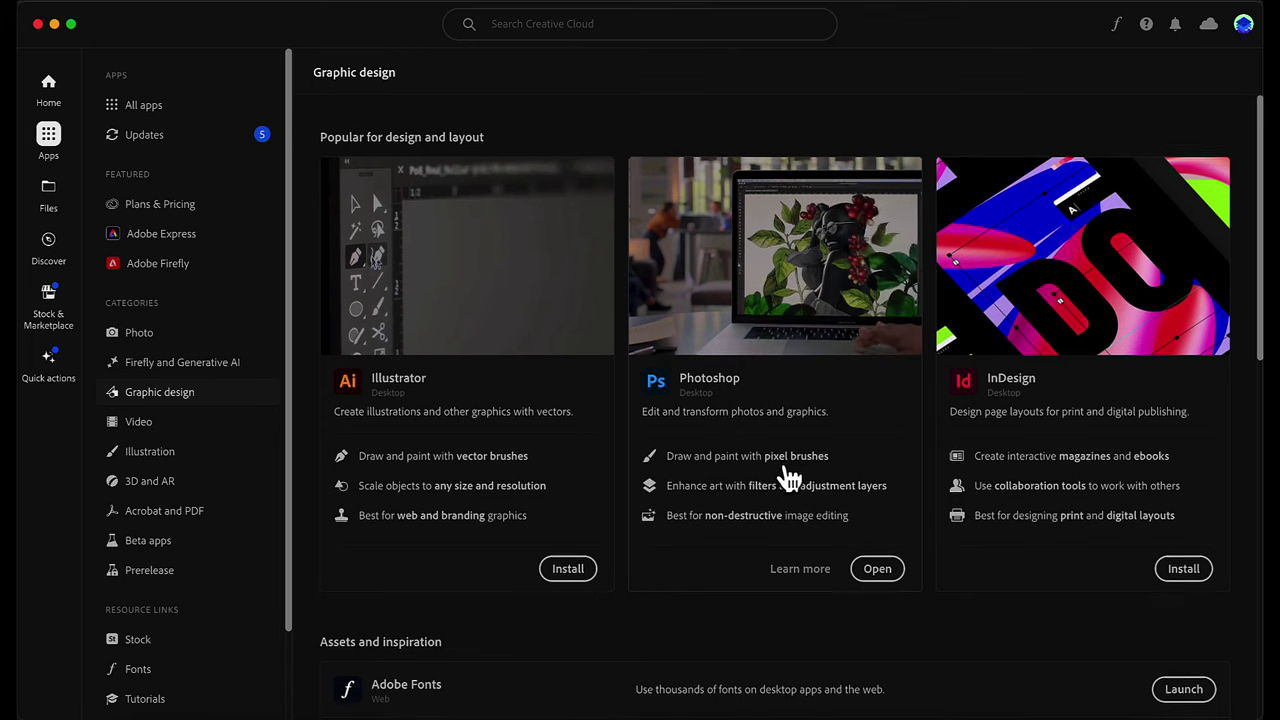
scroll(783, 470, down, 5)
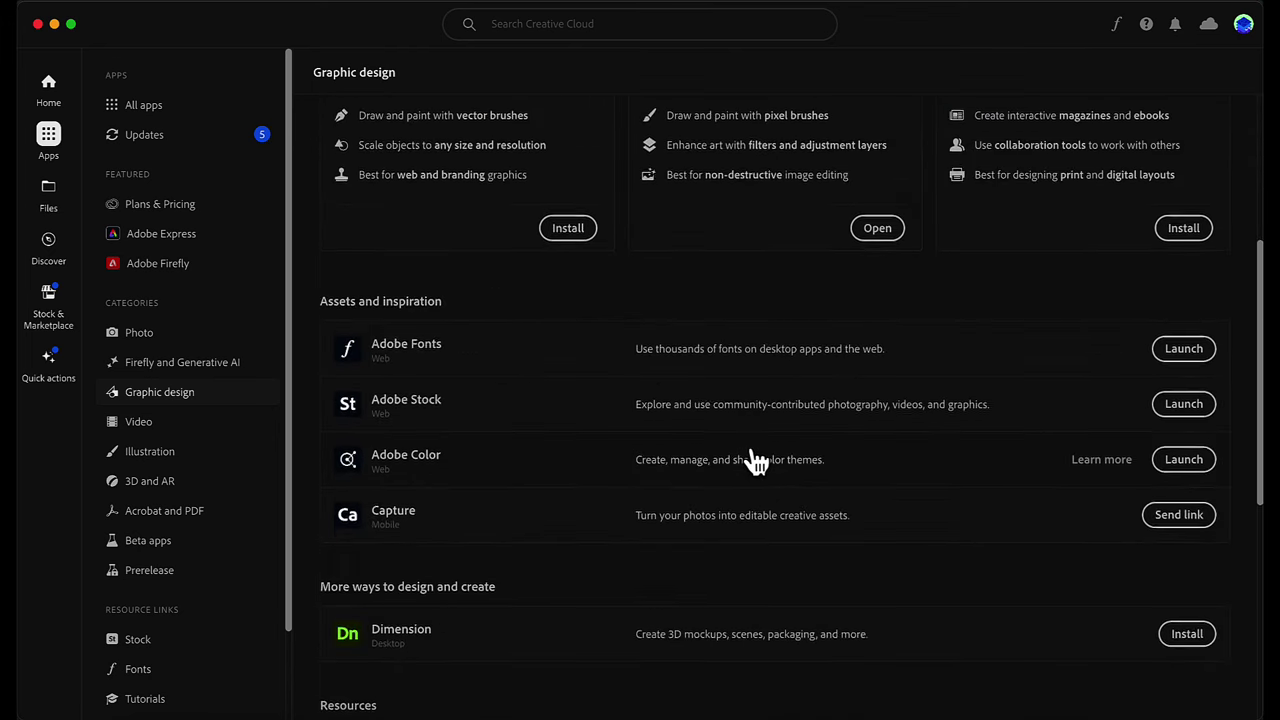
scroll(752, 452, up, 5)
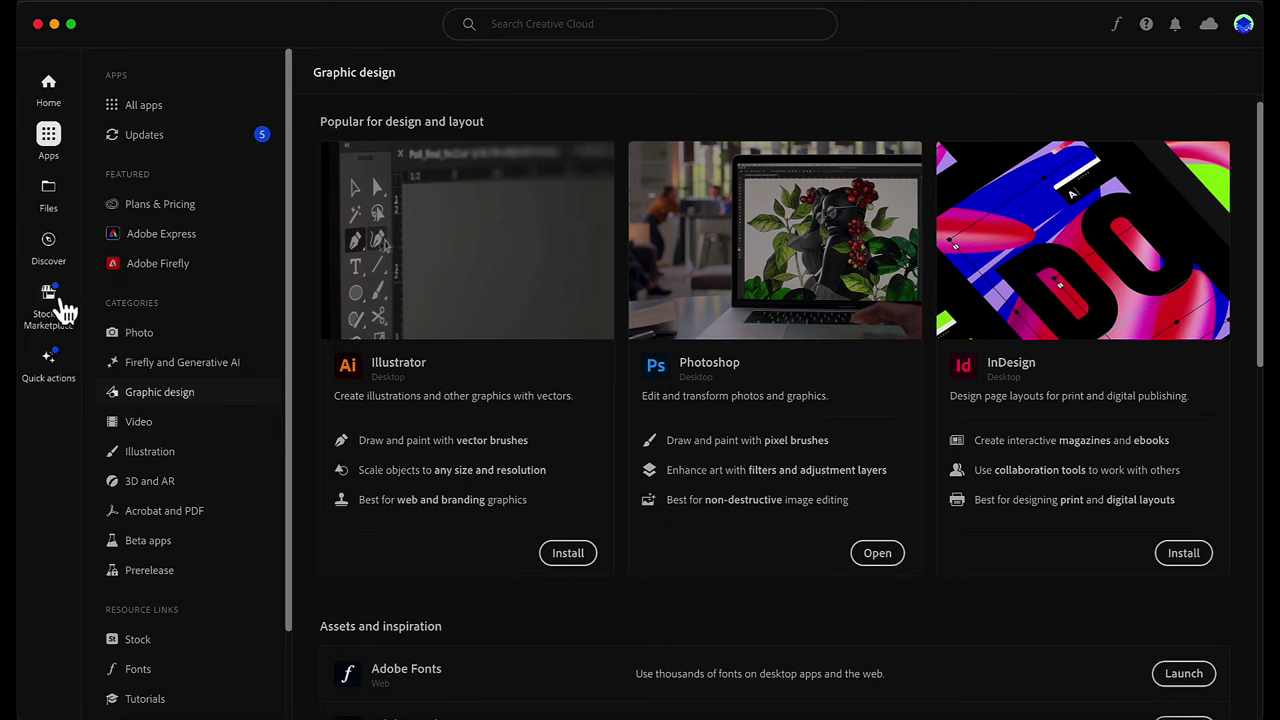
click(48, 88)
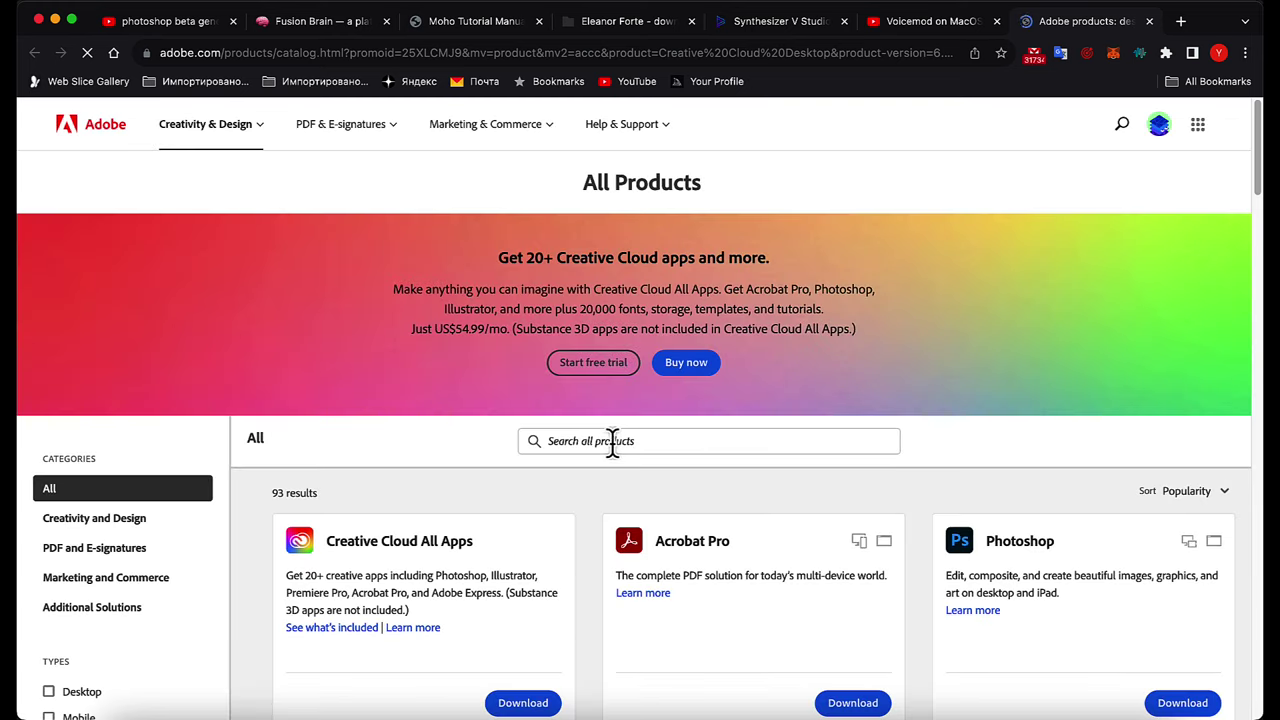
Scroll through the adobe.com All Products listing of 93 results.
scroll(611, 441, down, 1)
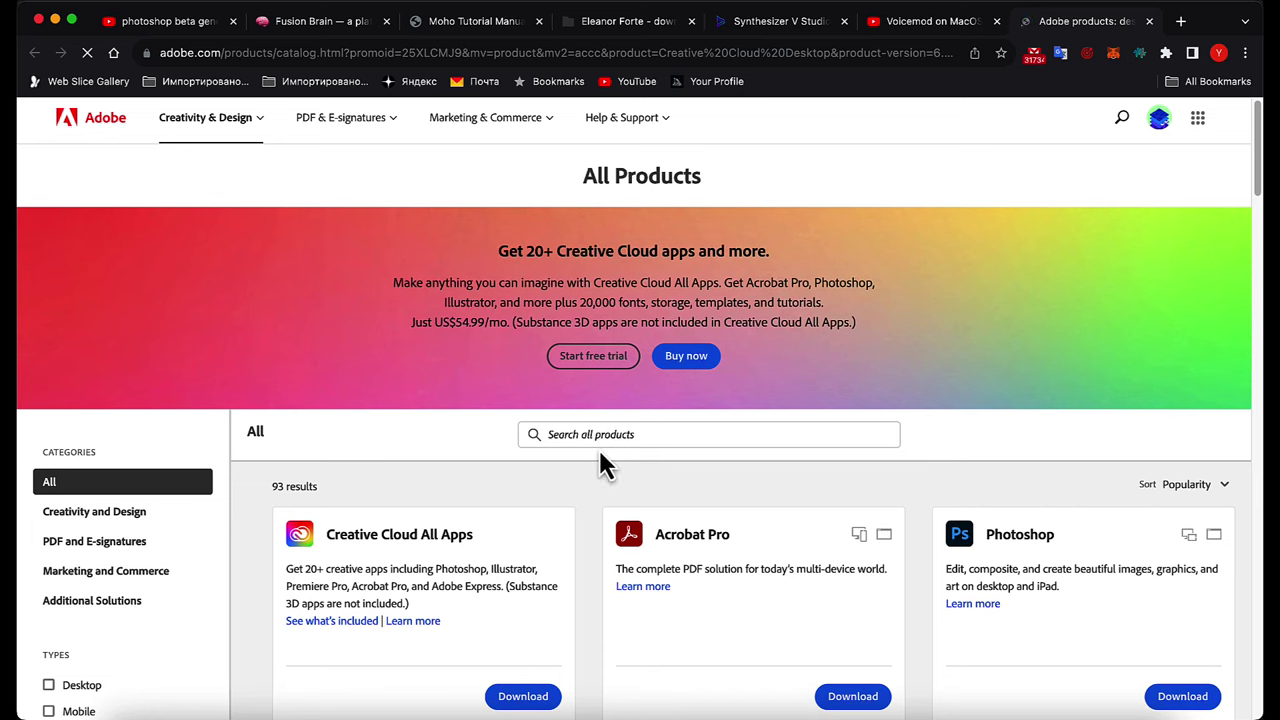
scroll(588, 451, down, 1)
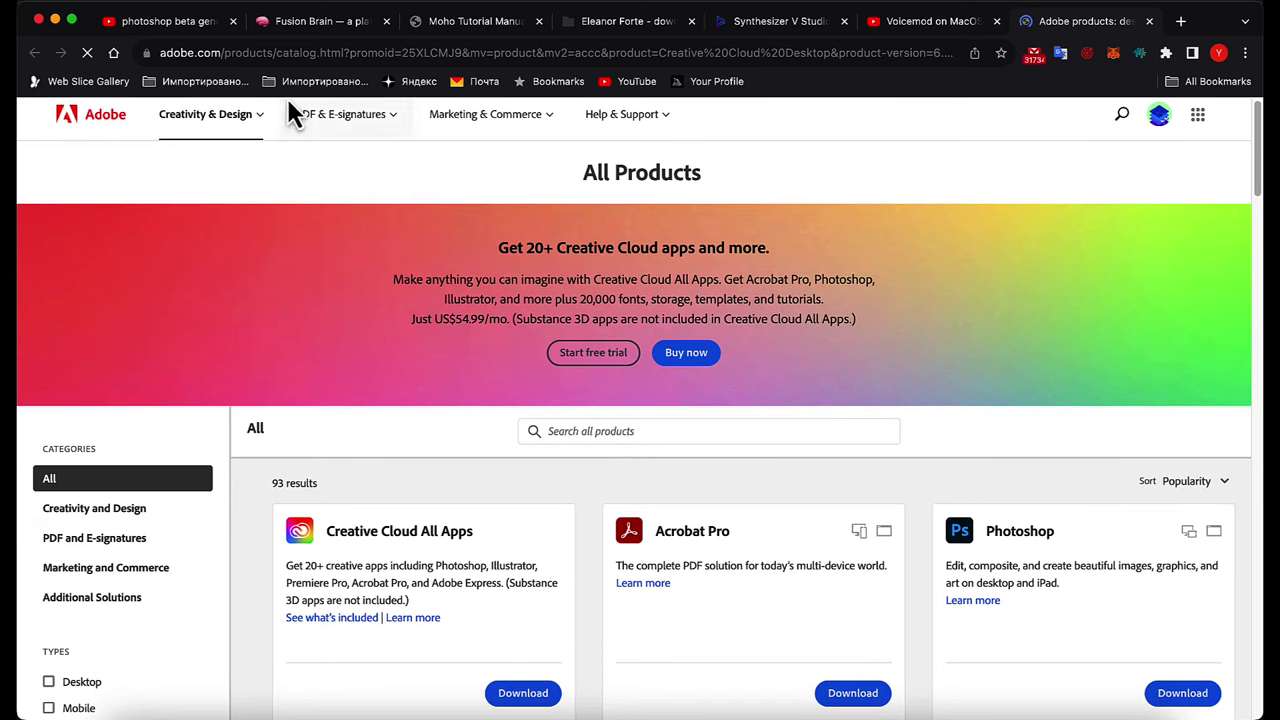
scroll(474, 454, down, 5)
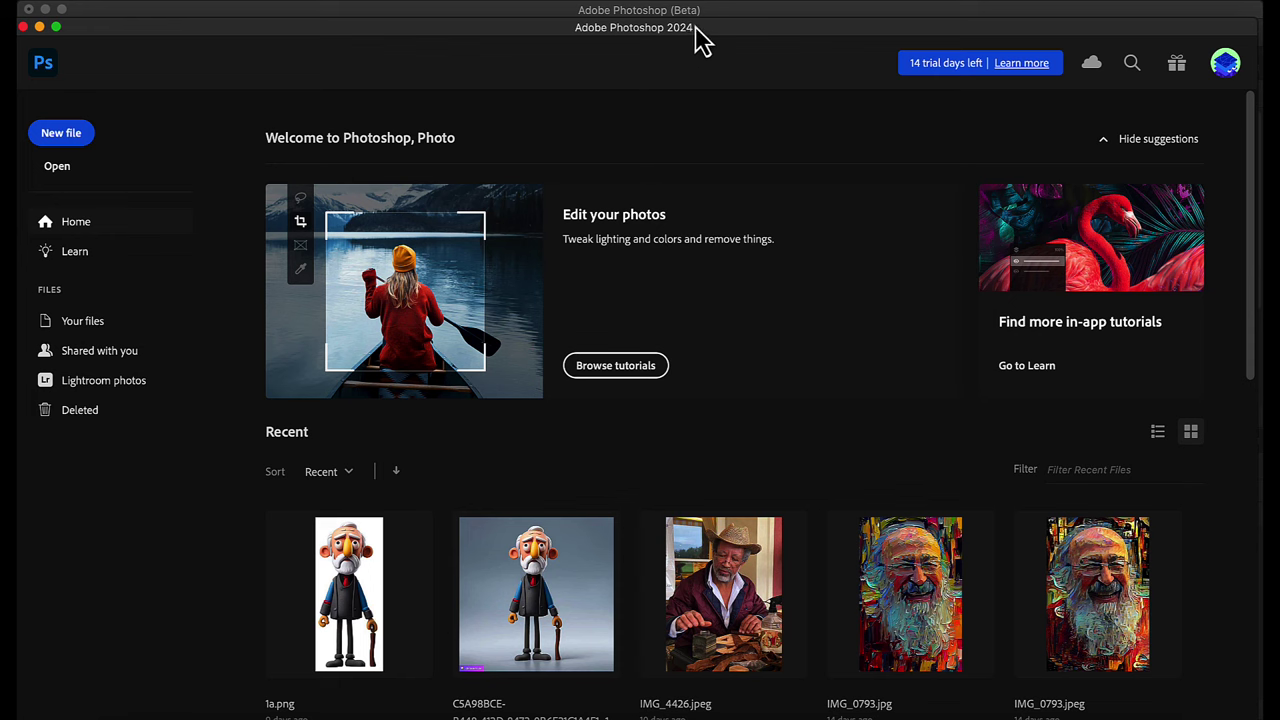
Move the Photoshop 2024 window aside to reveal Photoshop (Beta) behind it.
drag(661, 30, 693, 25)
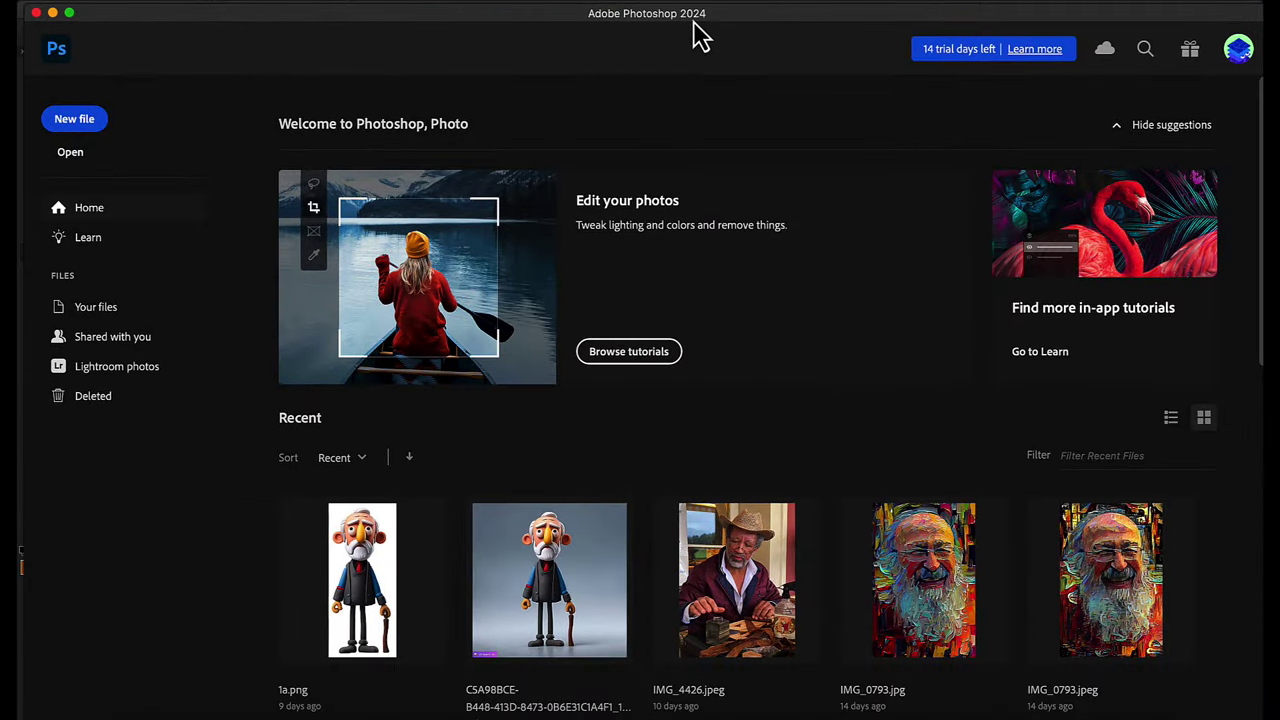